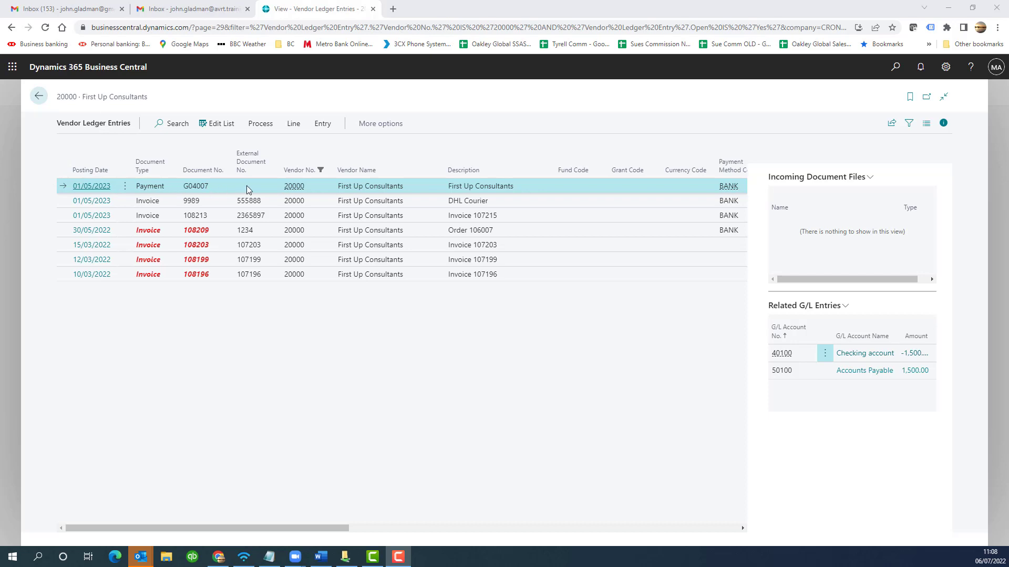
- Inspect the First Up Consultants payment's remaining amount and its detailed vendor ledger entries
drag(309, 529, 529, 513)
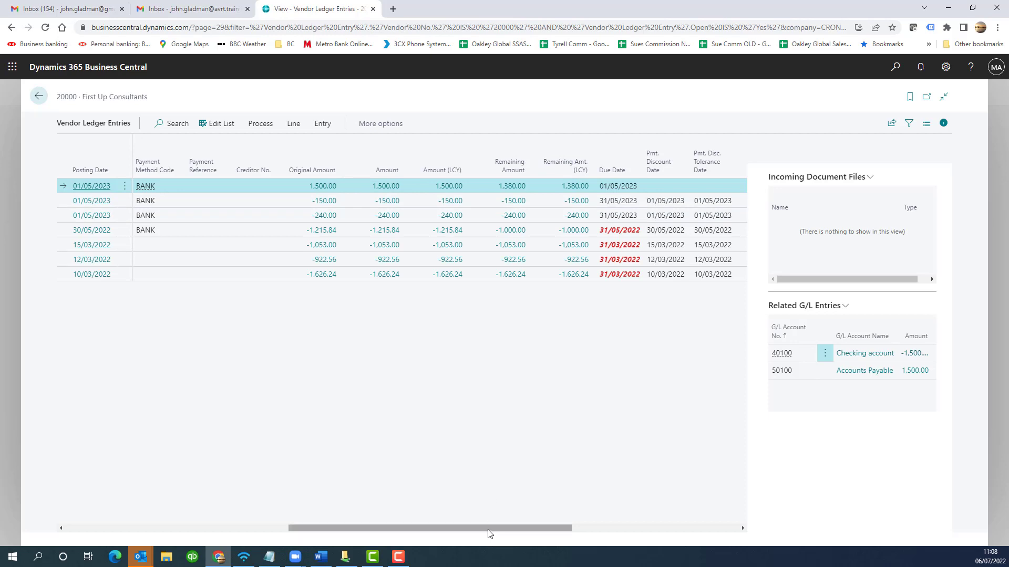
drag(487, 526, 543, 522)
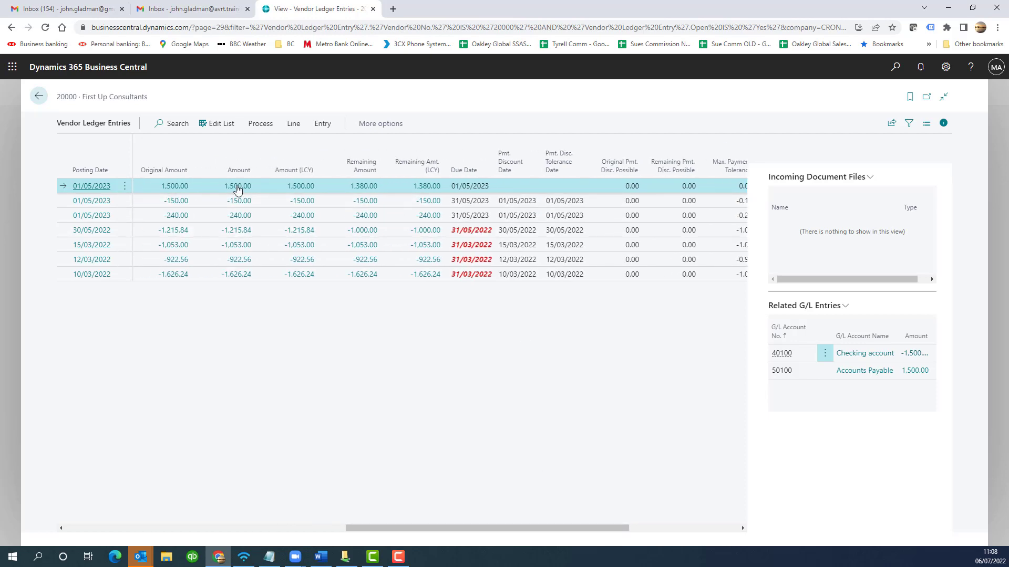
click(369, 187)
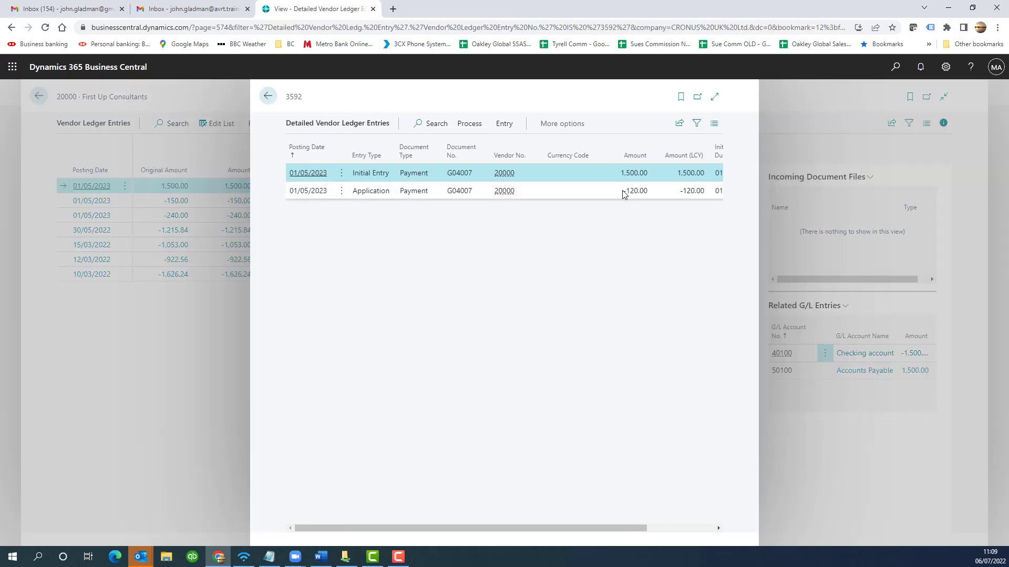
click(267, 96)
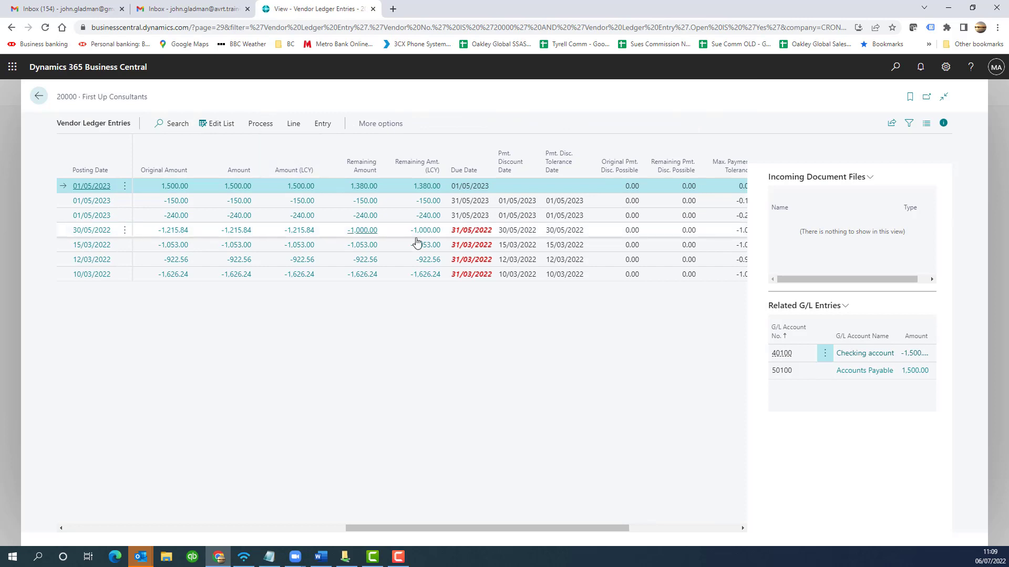
click(300, 188)
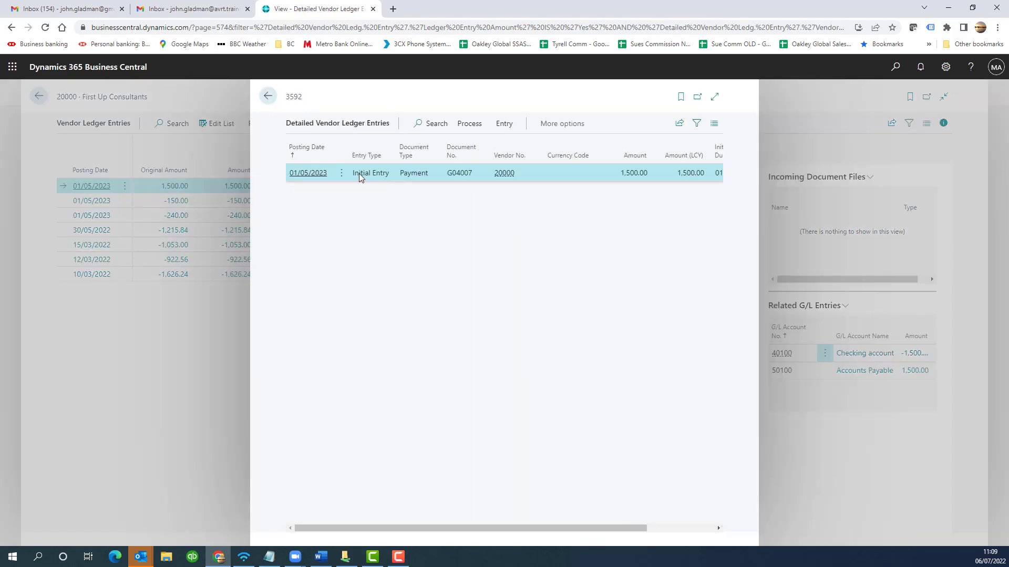
click(268, 96)
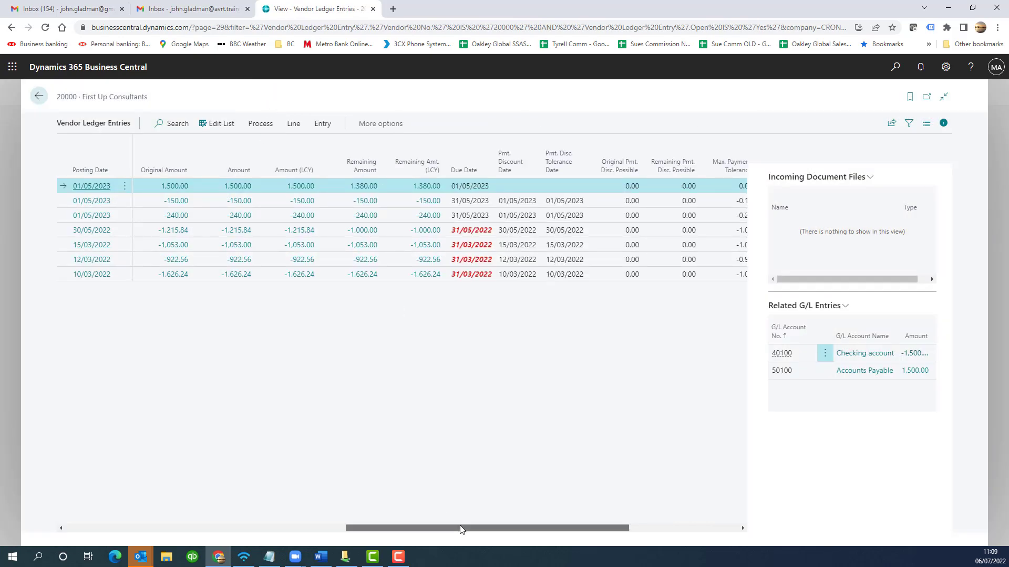
drag(459, 526, 130, 525)
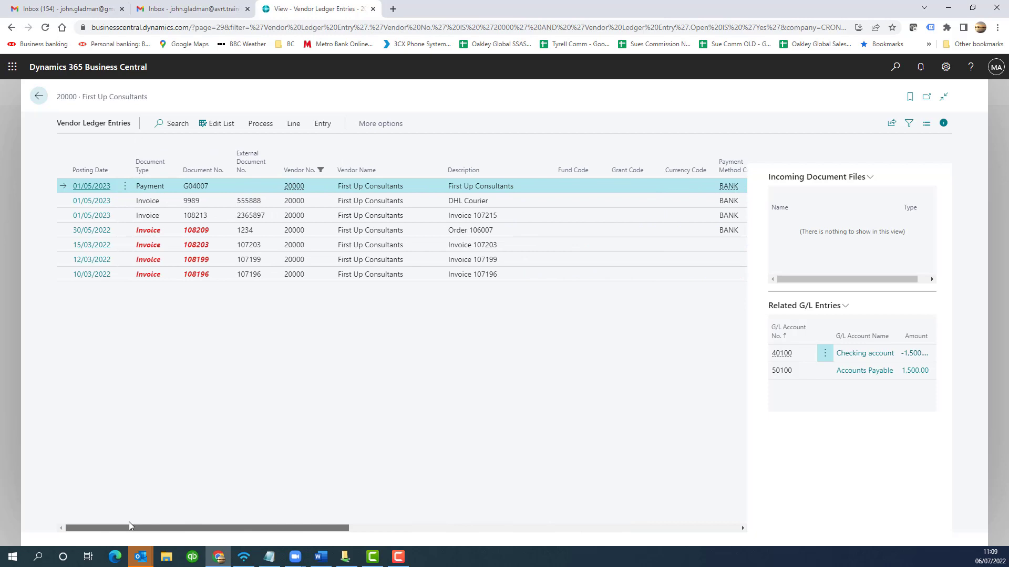
- Open Apply Entries for the G04007 payment and clear the applies-to ID on invoice 108196
click(260, 124)
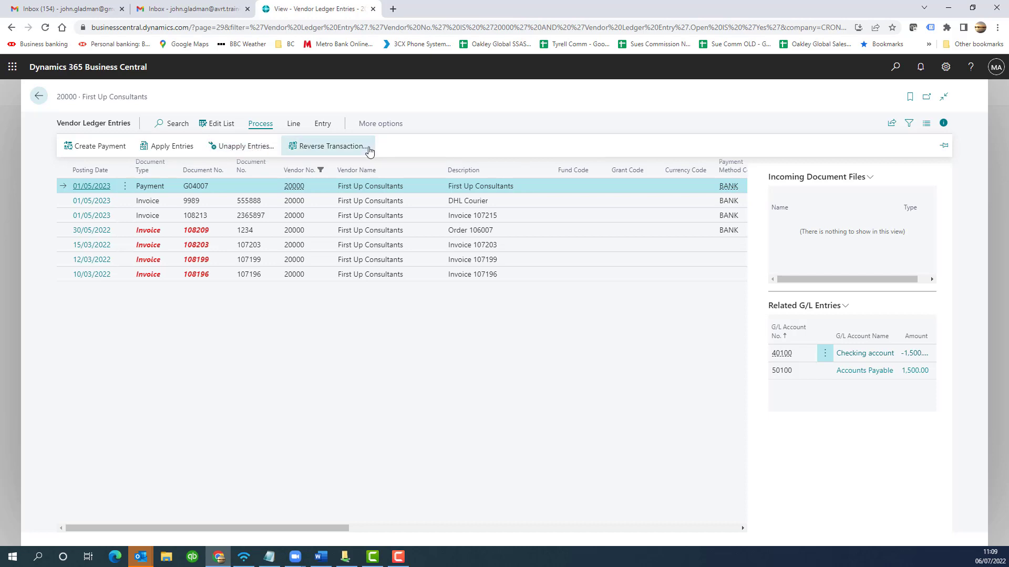
click(148, 148)
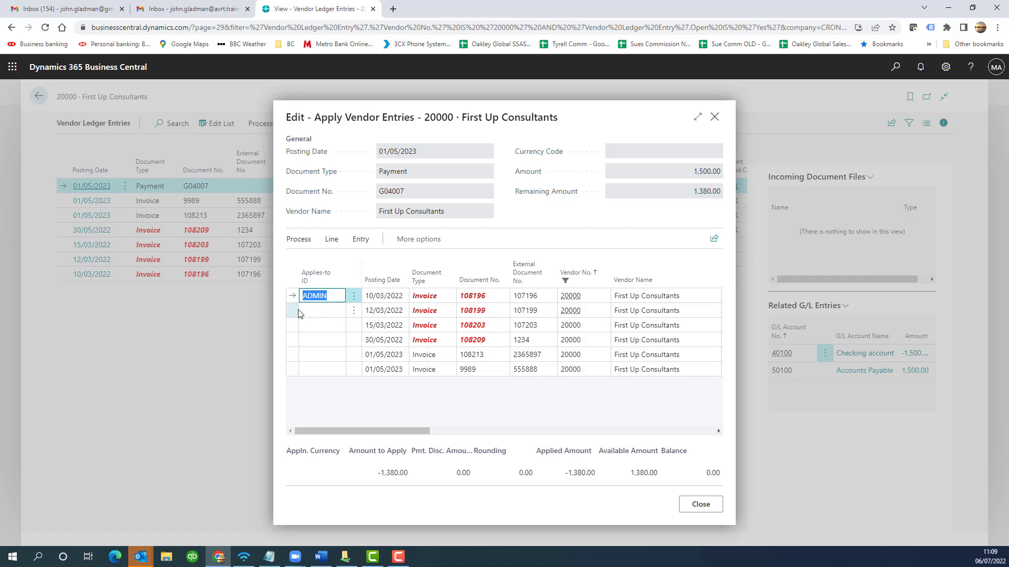
key(Delete)
- Set the applies-to ID on invoice 108196 again
mouse_move(429, 435)
mouse_down()
mouse_move(458, 431)
mouse_move(430, 431)
mouse_up()
drag(384, 429, 436, 431)
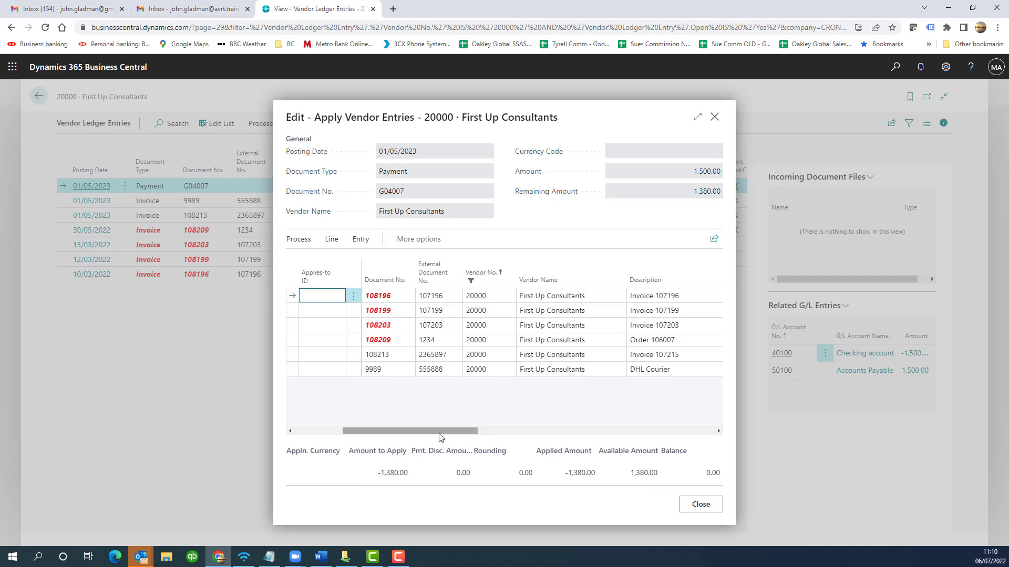
drag(443, 436, 524, 435)
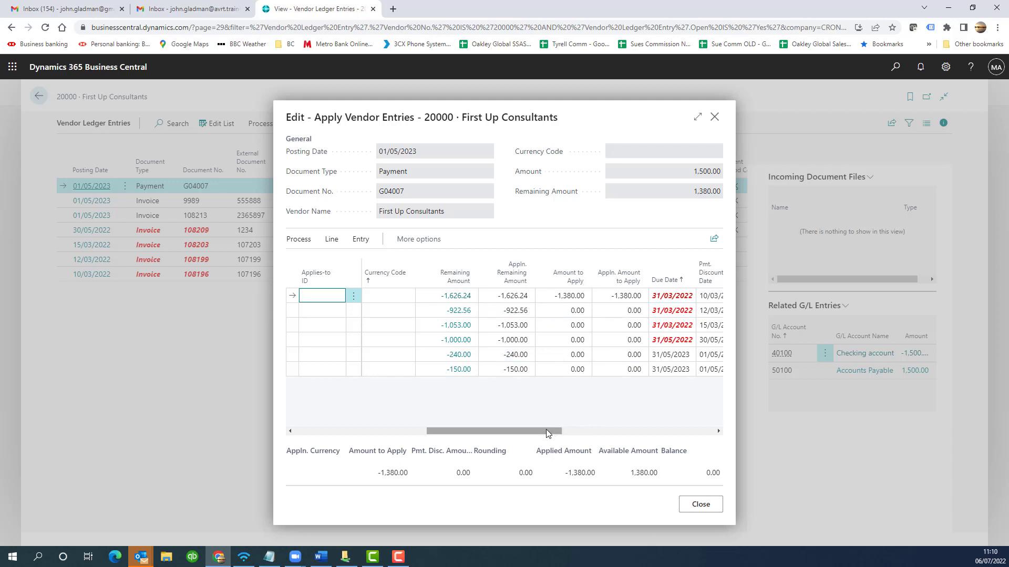
drag(546, 430, 299, 423)
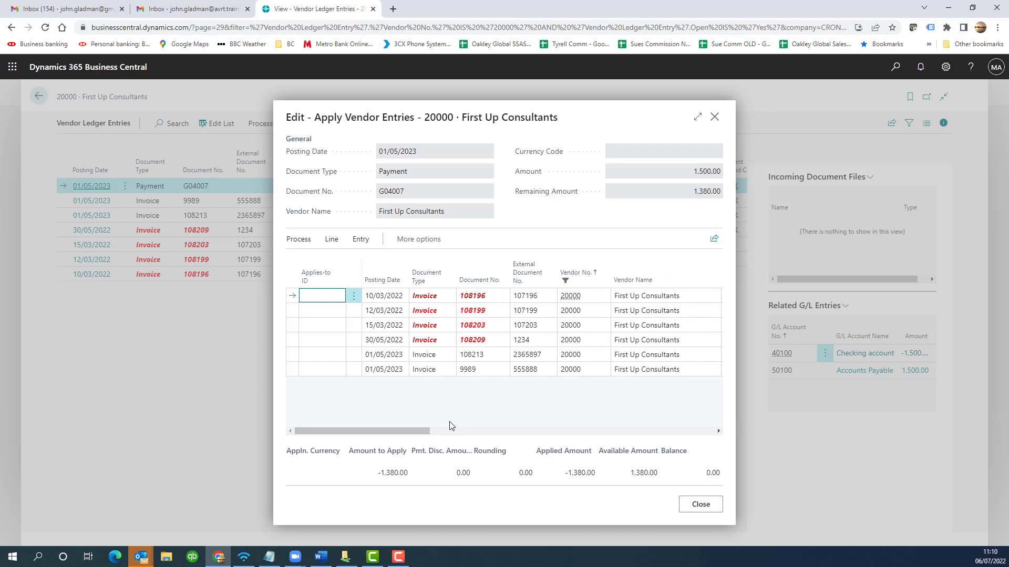
click(297, 239)
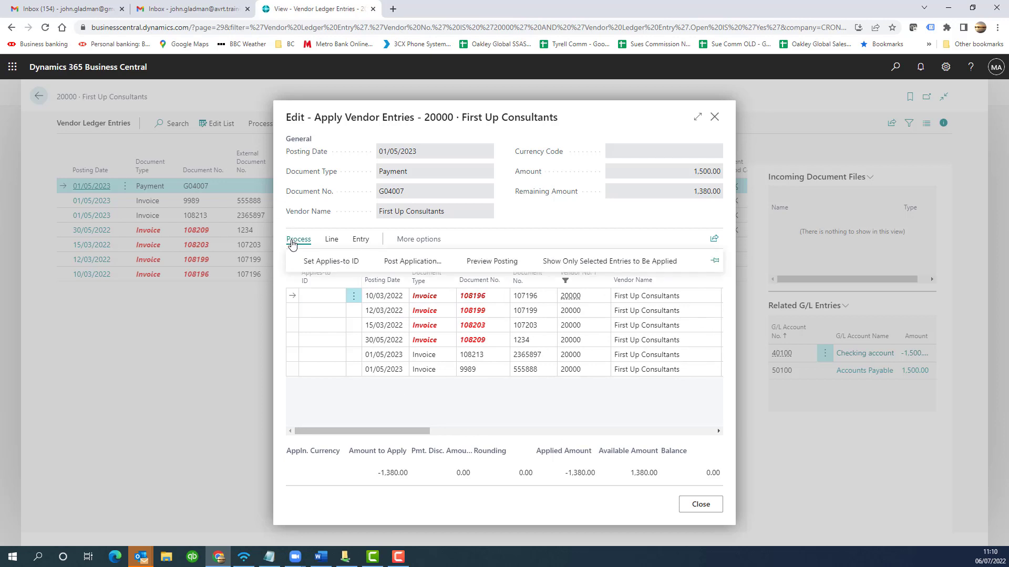
click(311, 261)
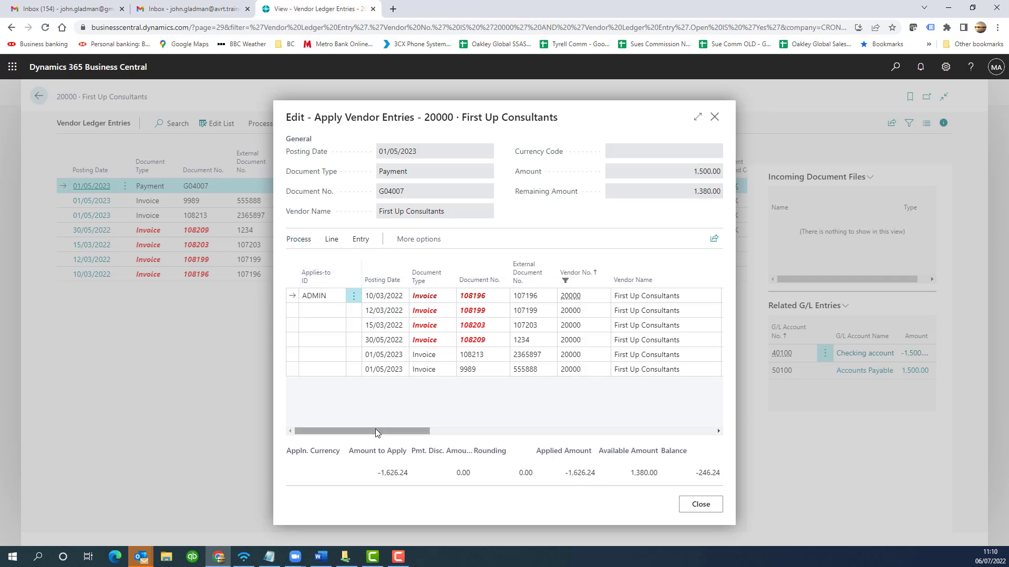
- Set the amount to apply on invoice 108196 to -1,380.00
drag(375, 430, 513, 439)
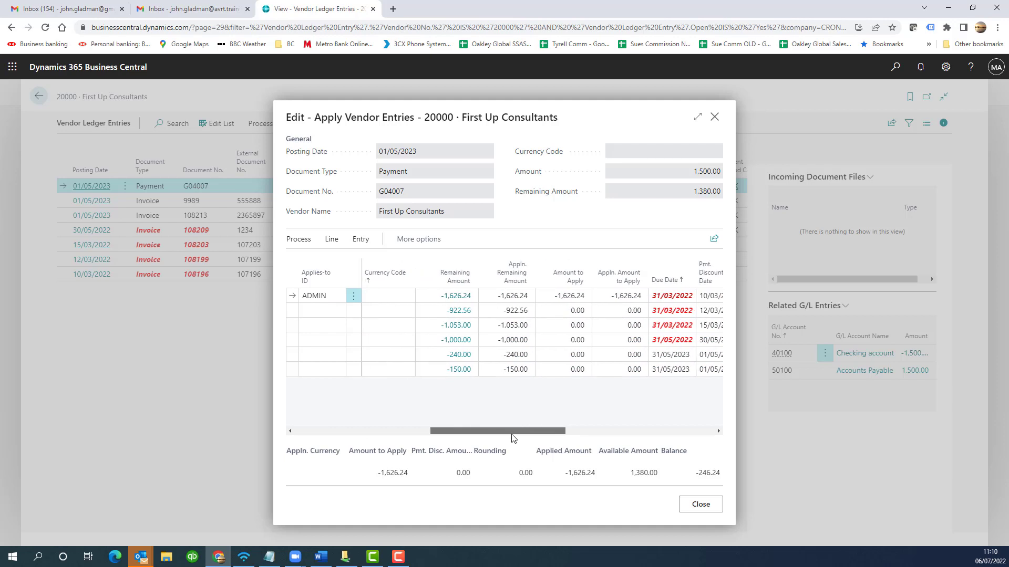
click(582, 296)
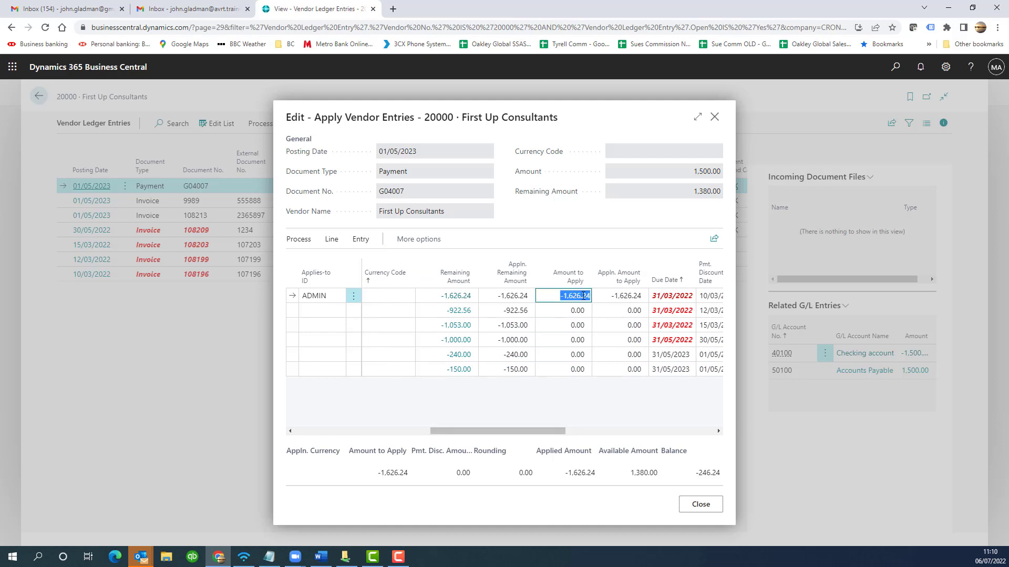
text(-1,380.00)
key(Tab)
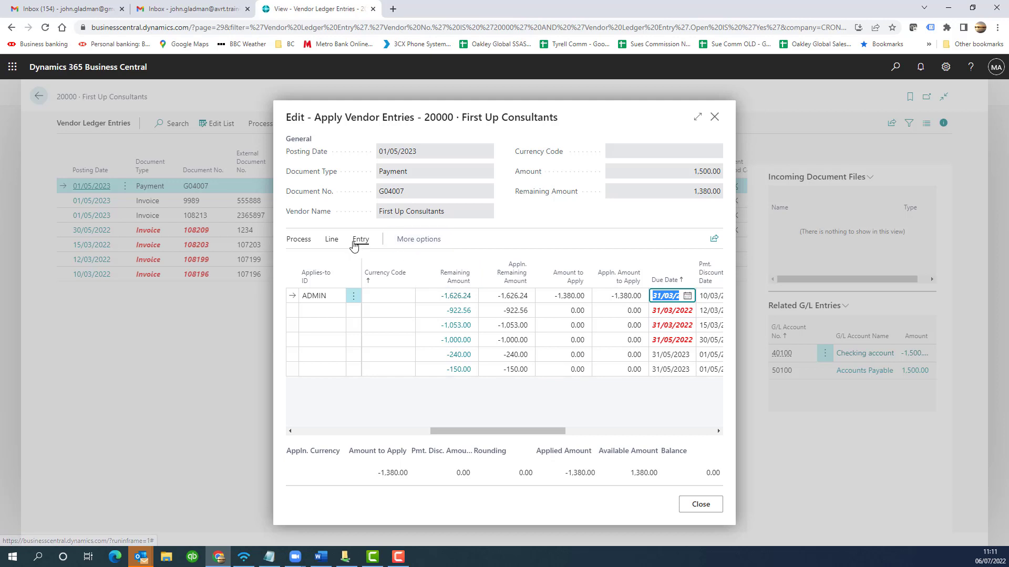
- Post the application with document no. G04007 and posting date 01/05/2023, and acknowledge the confirmation
click(298, 240)
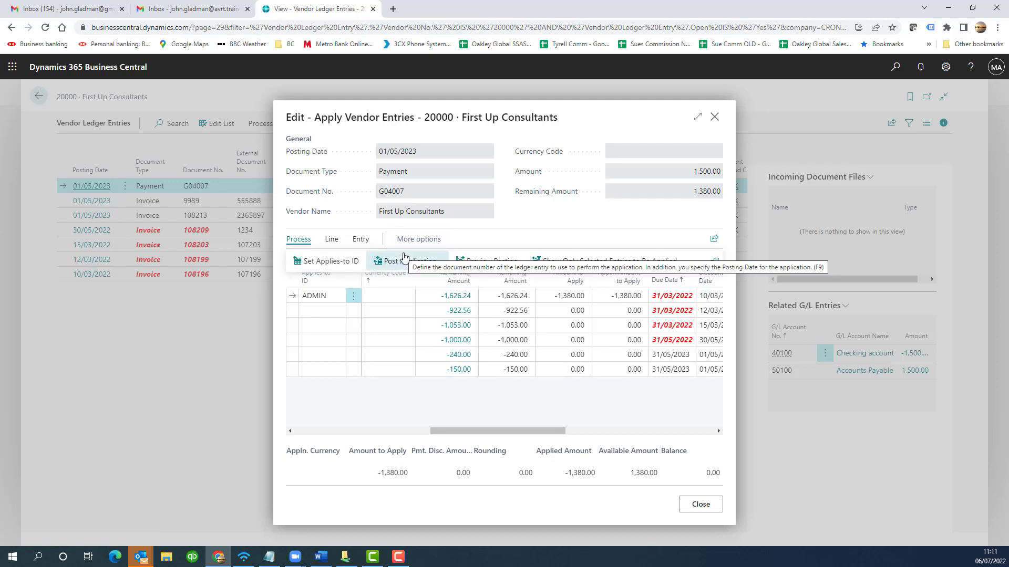
click(404, 257)
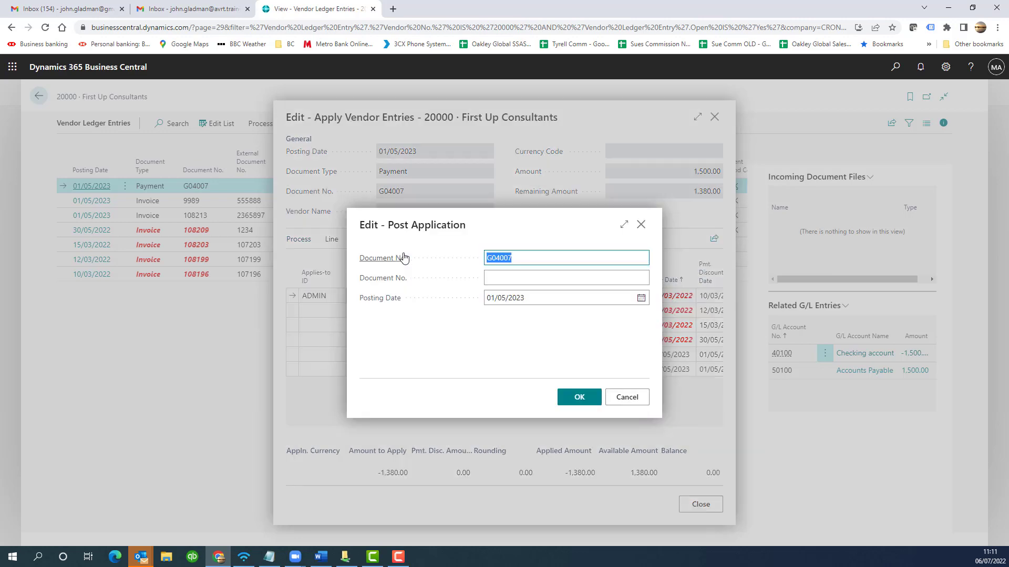
click(580, 398)
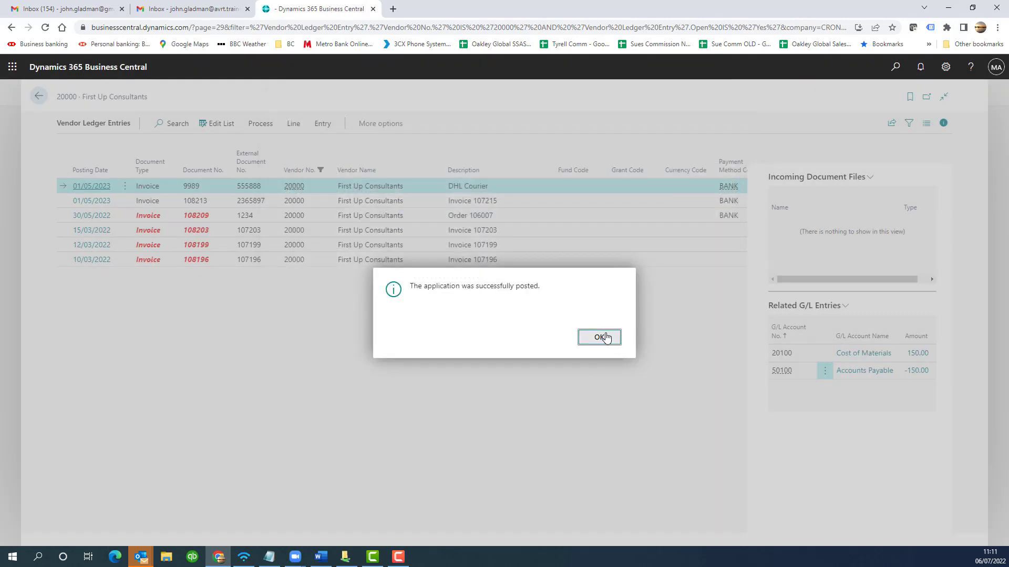
click(605, 339)
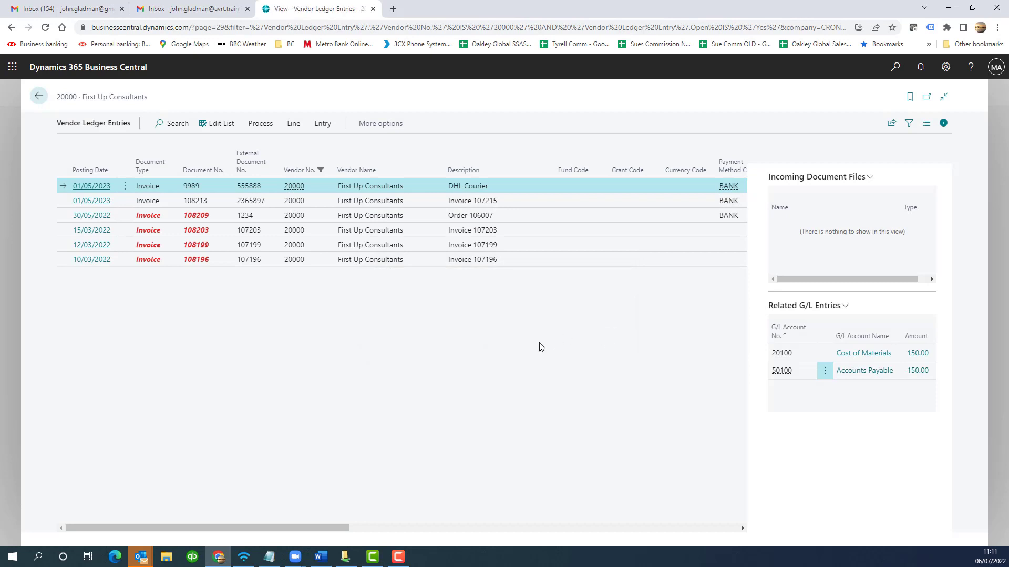
- Return to the vendors list and review First Up Consultants' payment entries and the payment's detailed entries
drag(306, 527, 165, 525)
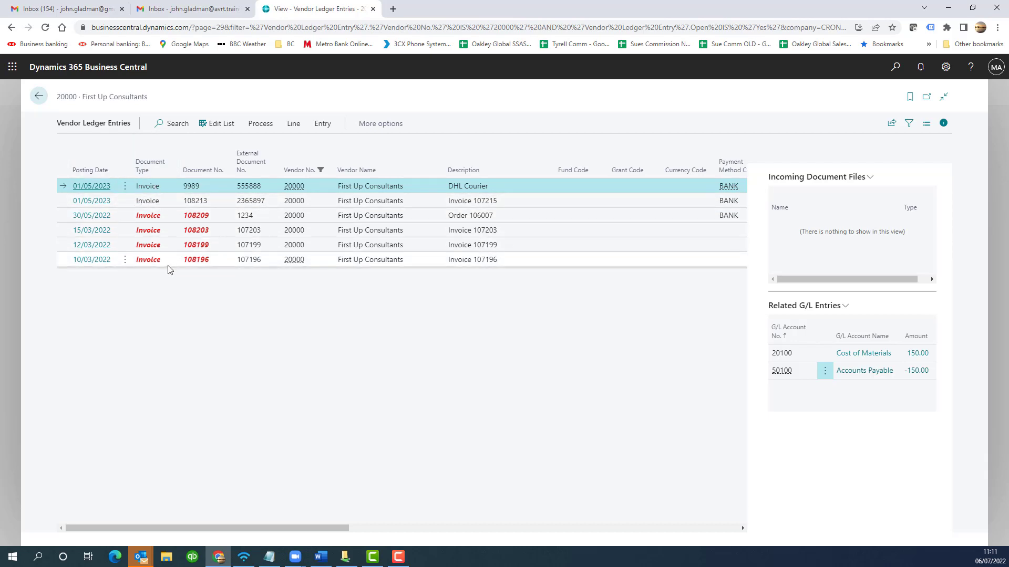
click(46, 96)
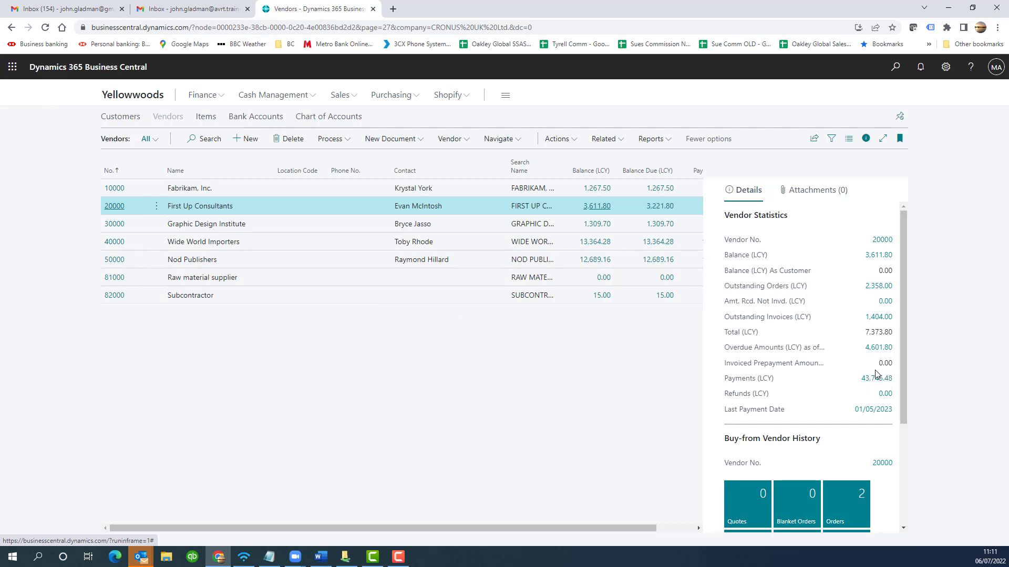
scroll(875, 374, down, 2)
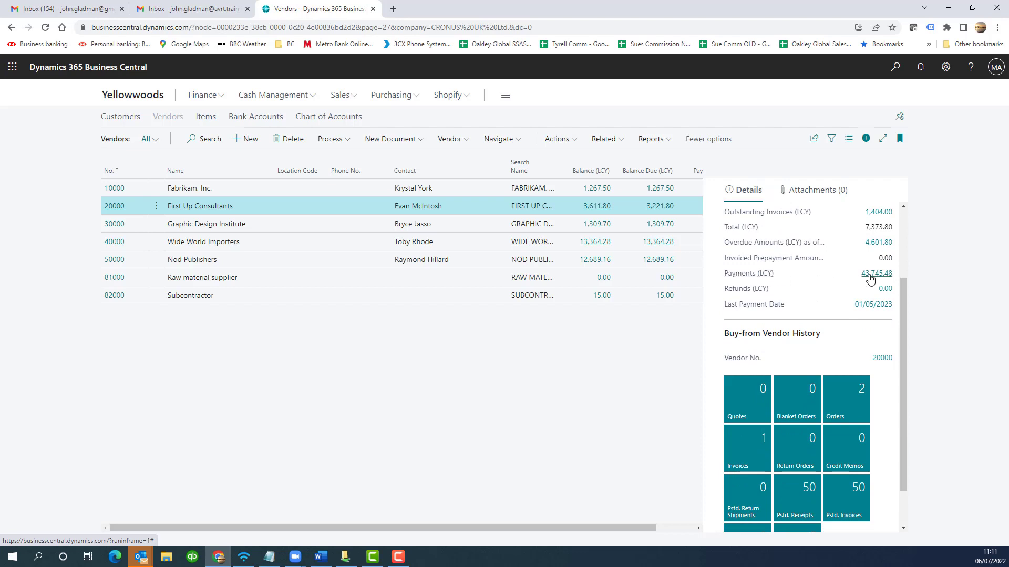
click(870, 278)
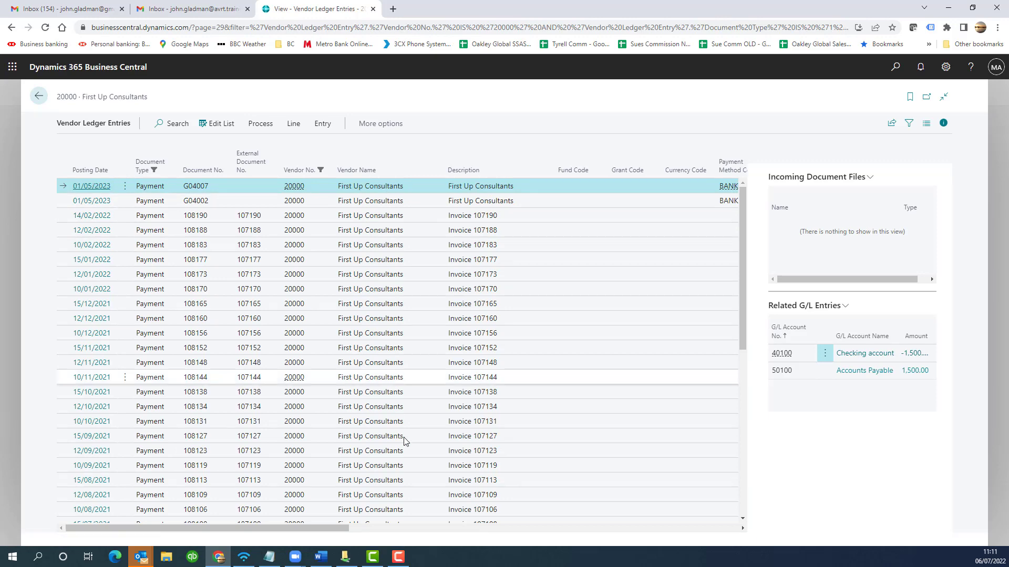
drag(327, 528, 497, 528)
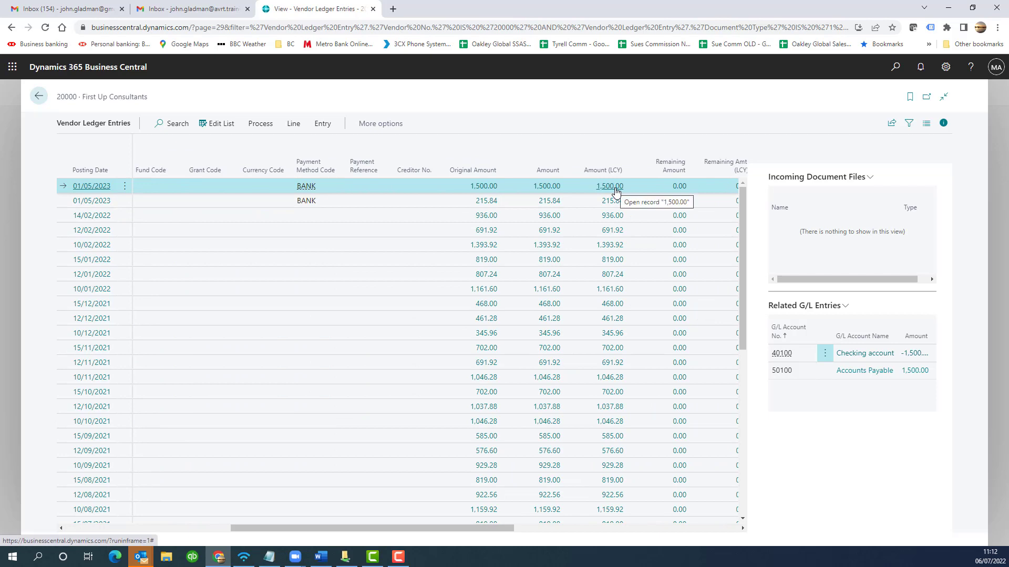
click(486, 186)
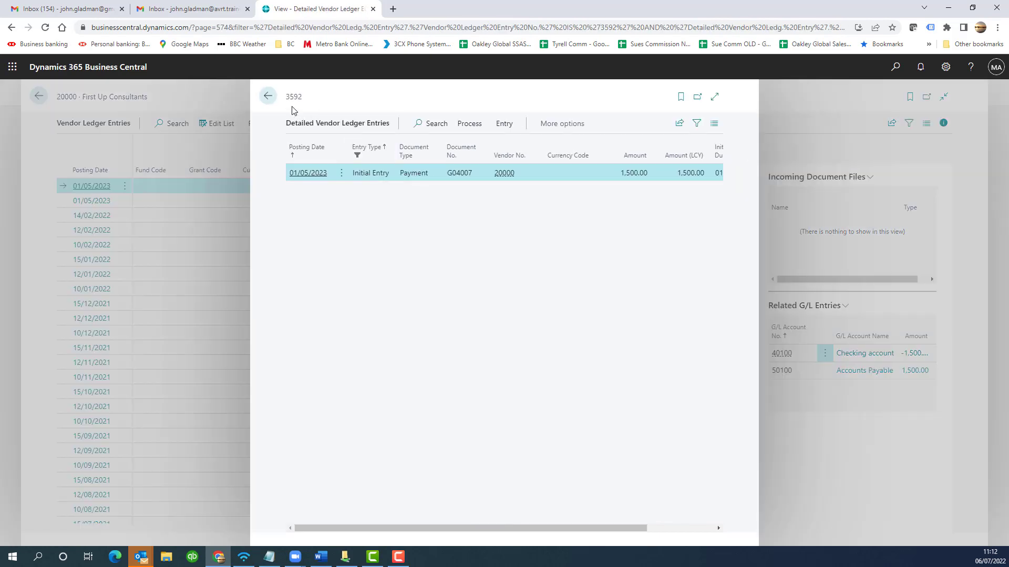
click(269, 97)
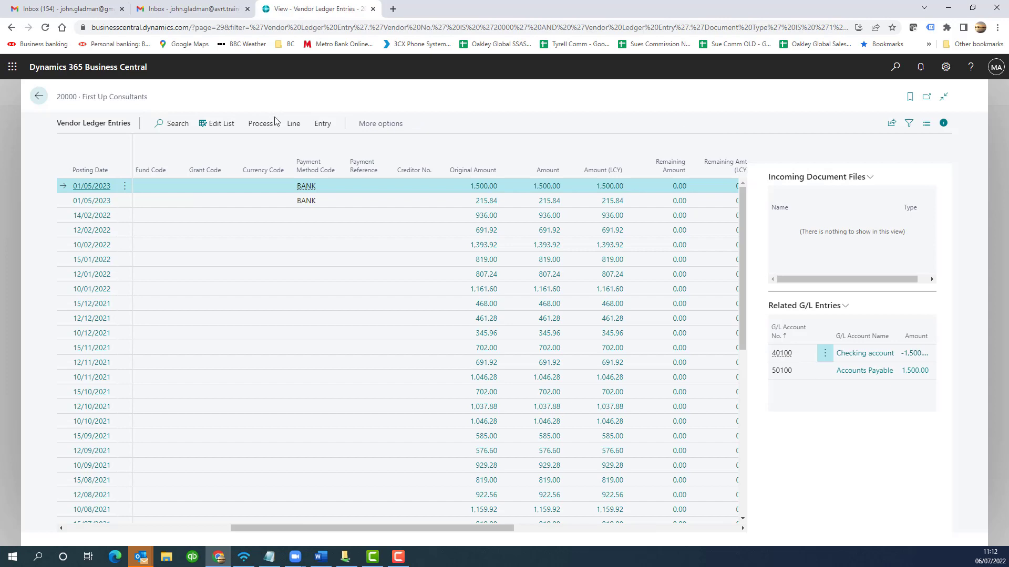
click(41, 96)
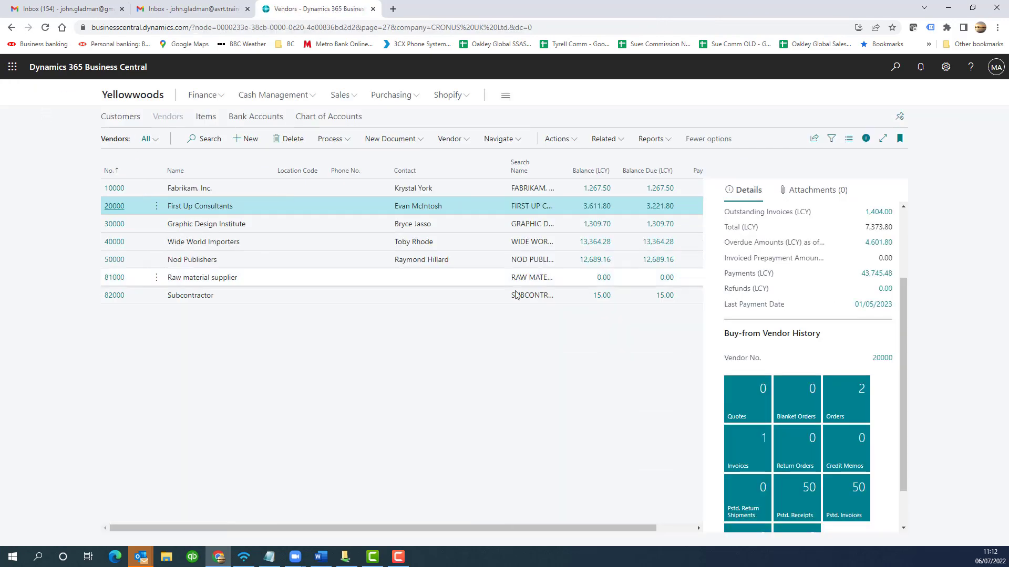
- Review the vendor's overdue ledger entries and return to the vendors list
scroll(818, 310, up, 3)
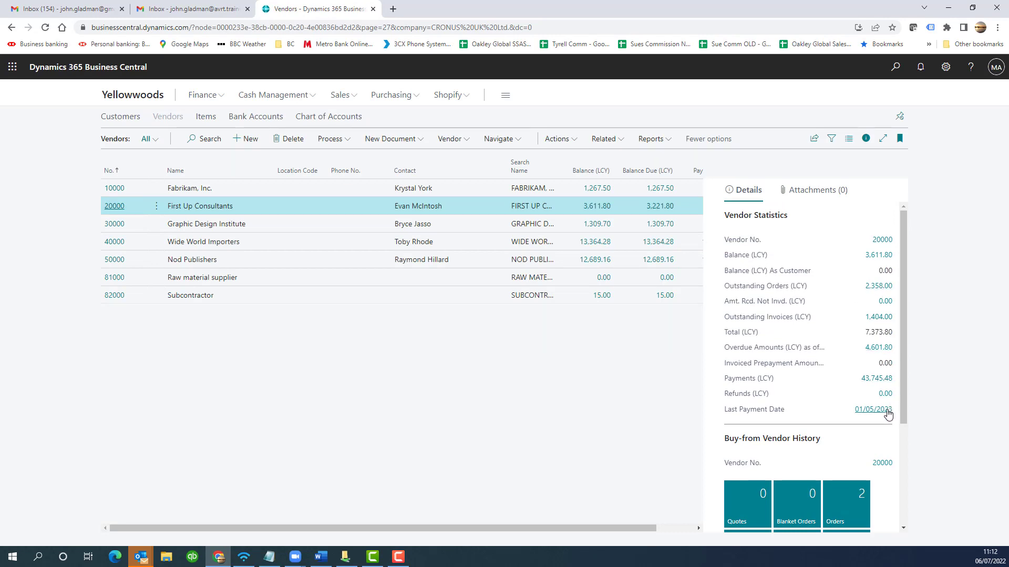
click(876, 349)
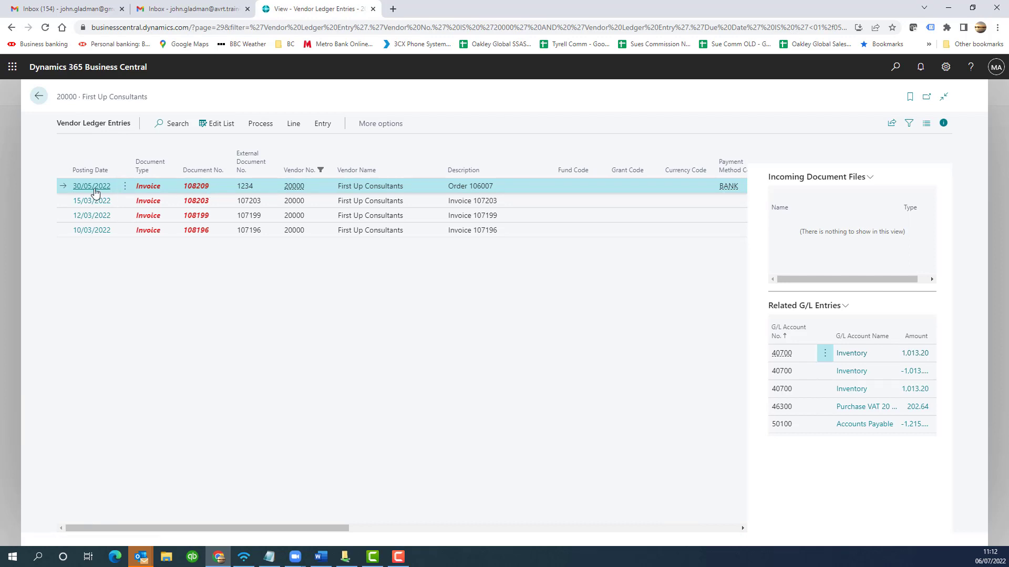
click(38, 98)
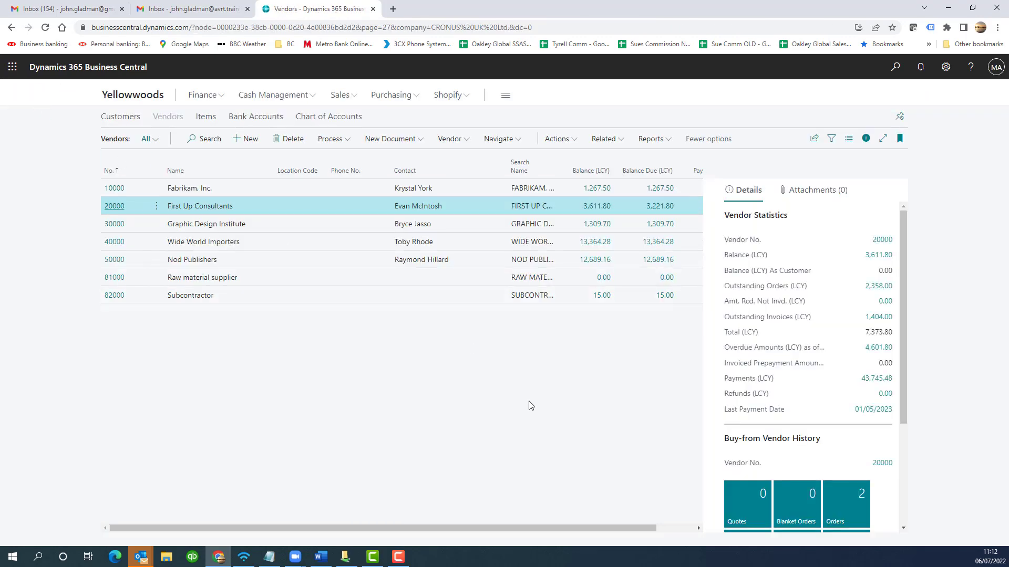